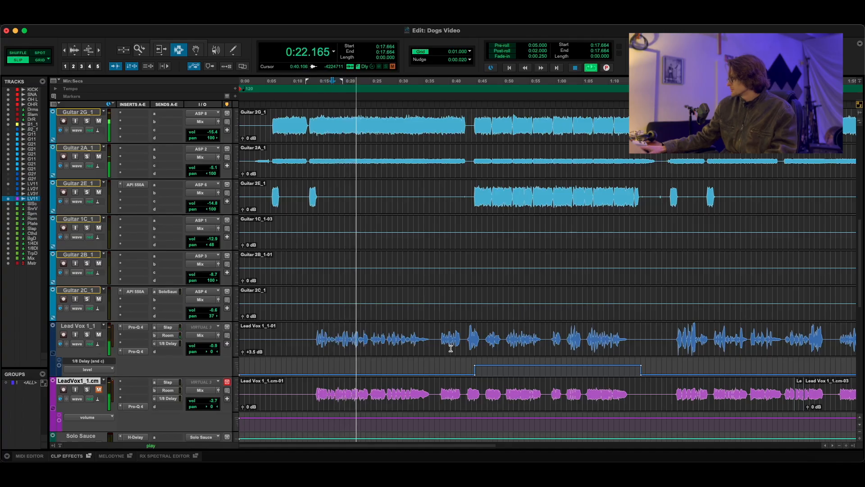
Stop playback and insert a UADx 1176LN Rev E Compressor after the Pro-Q 4 on the Lead Vox 1_1 track
key(space)
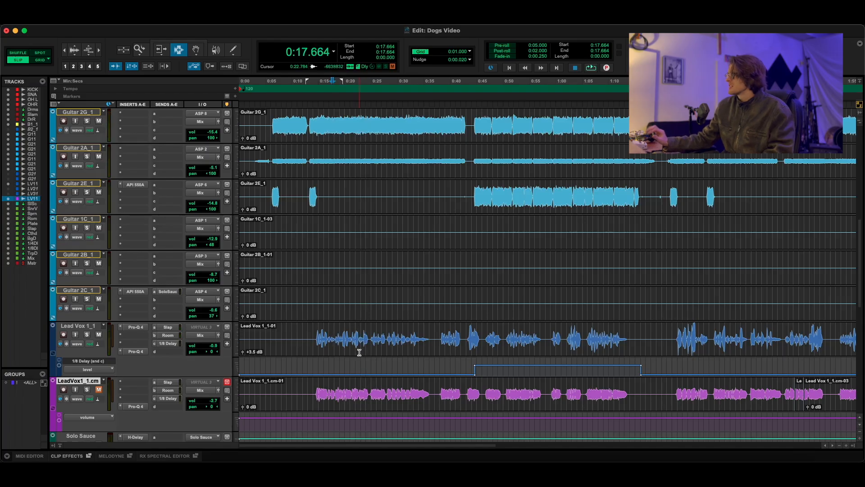
click(139, 337)
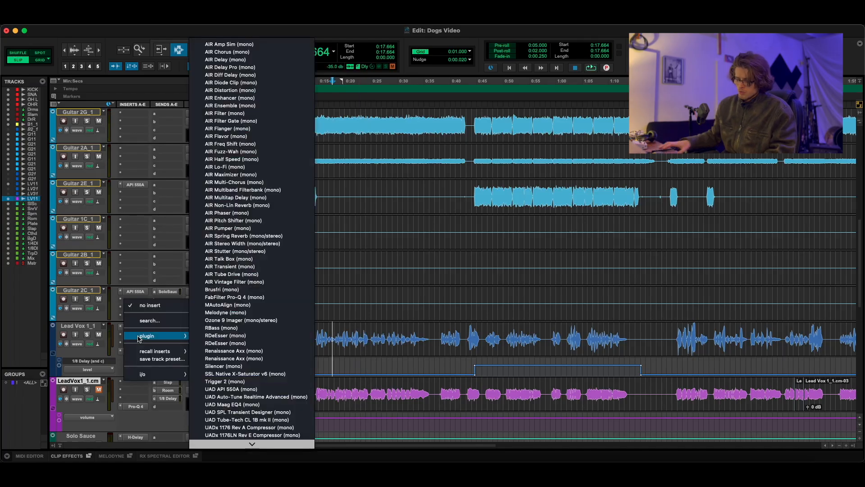
text(1176)
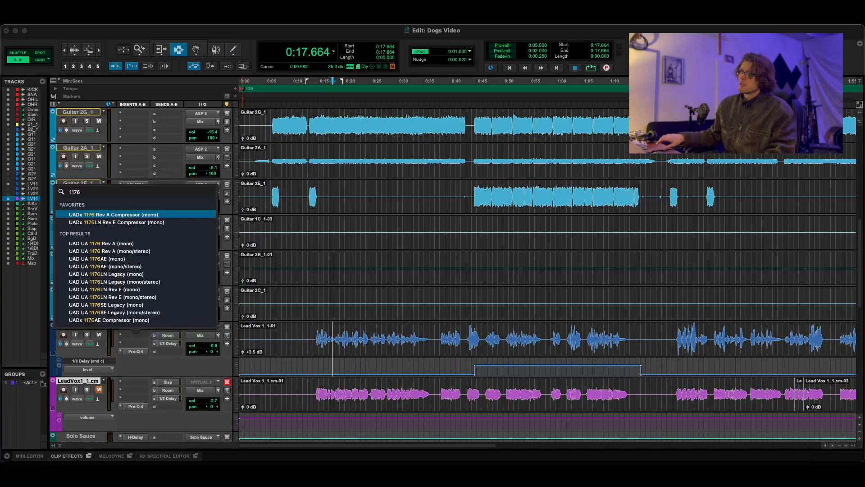
click(126, 223)
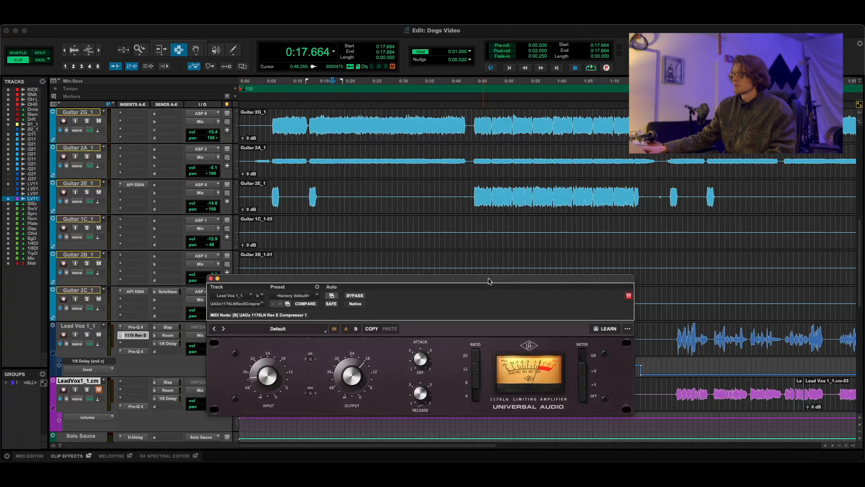
drag(490, 281, 501, 158)
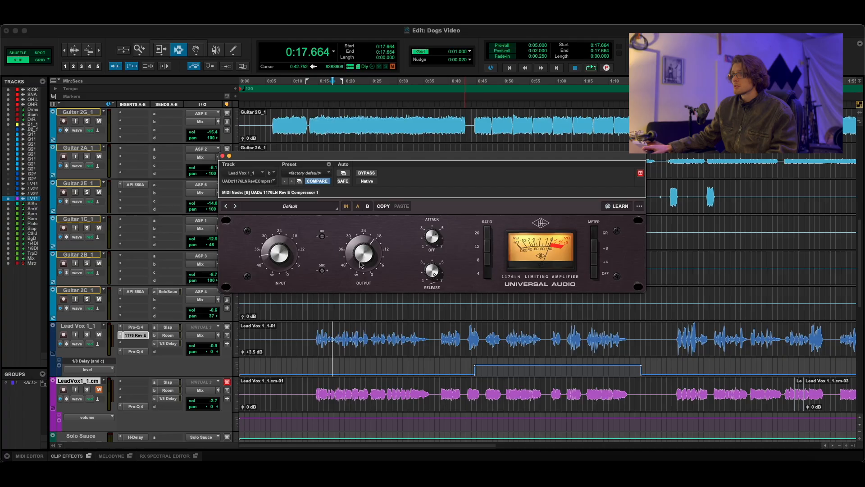
Play from the start of the lead vocal while lowering the compressor's input to about 48 and raising its output to about 12
click(315, 331)
key(space)
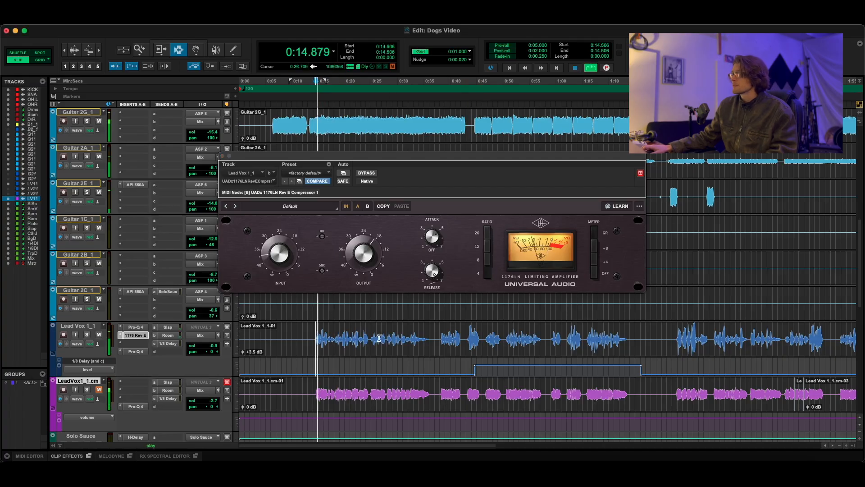
drag(279, 254, 279, 257)
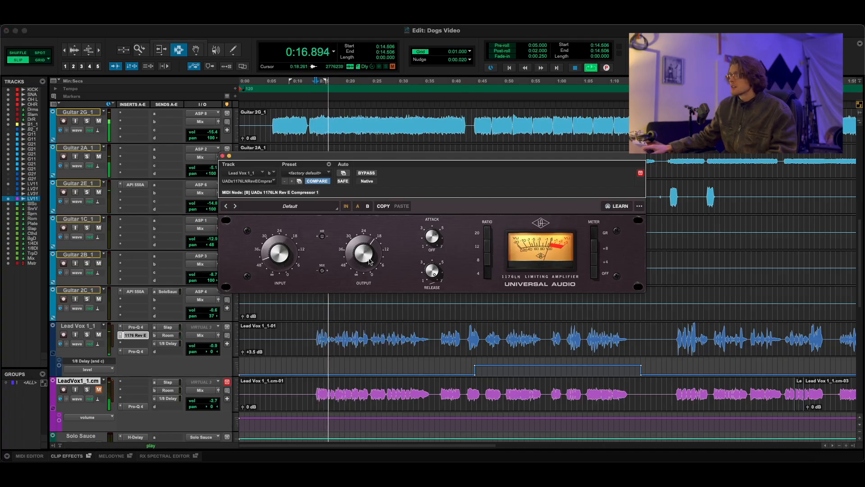
drag(364, 262, 363, 253)
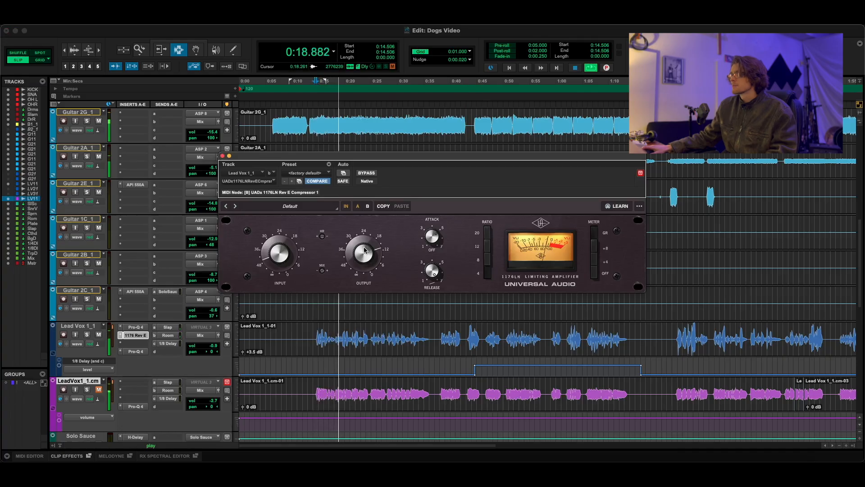
key(space)
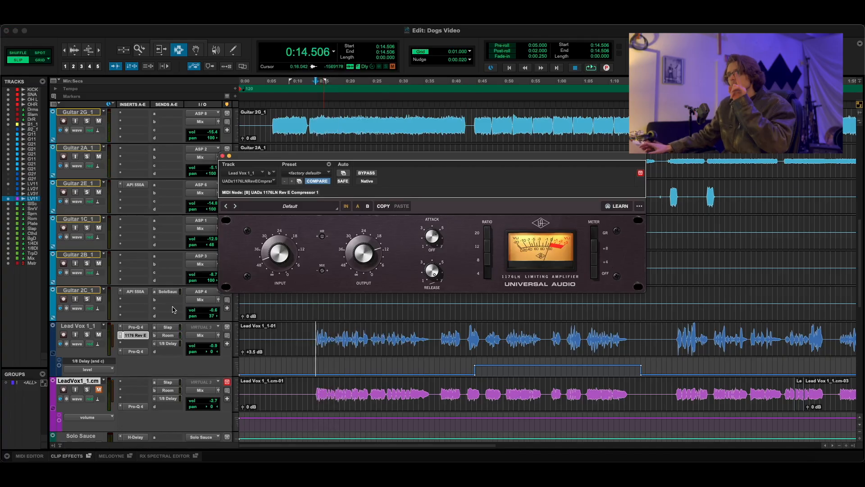
key(space)
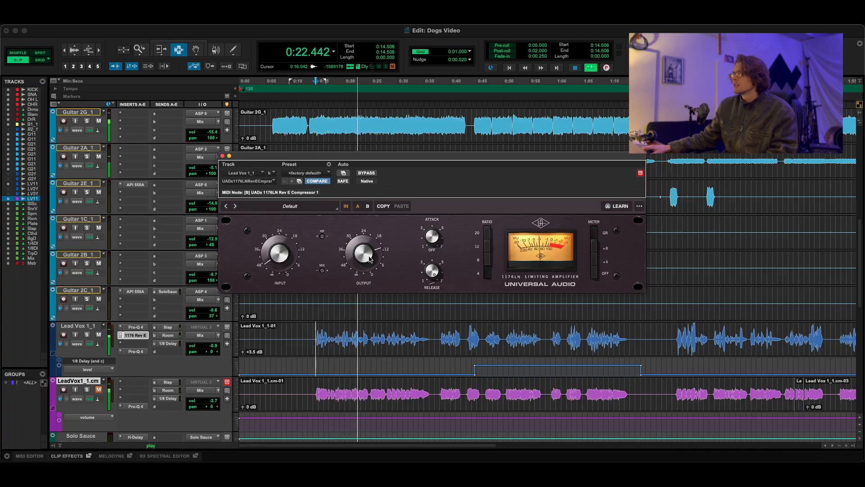
key(space)
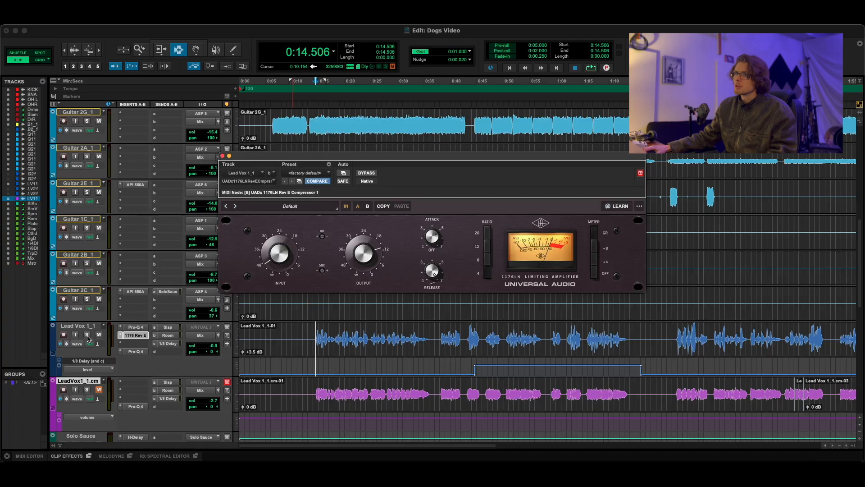
Play the mix, compare the lead vocal with the compressor bypassed and active, and close the compressor window
key(space)
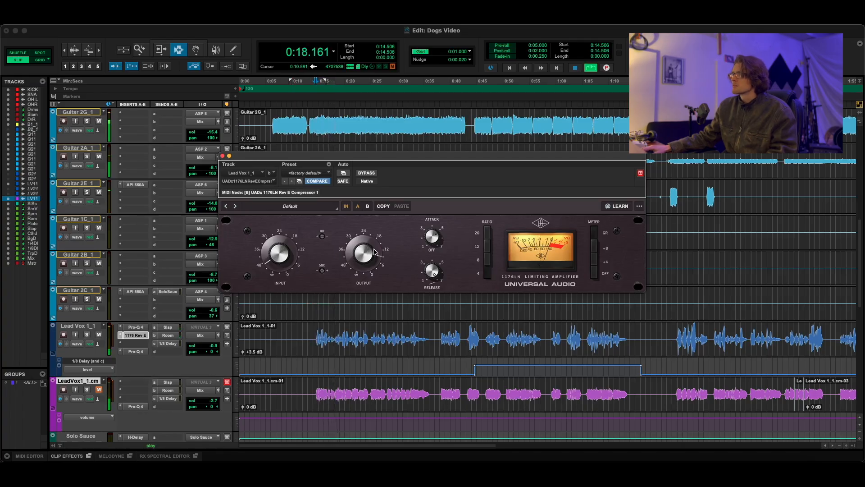
click(369, 174)
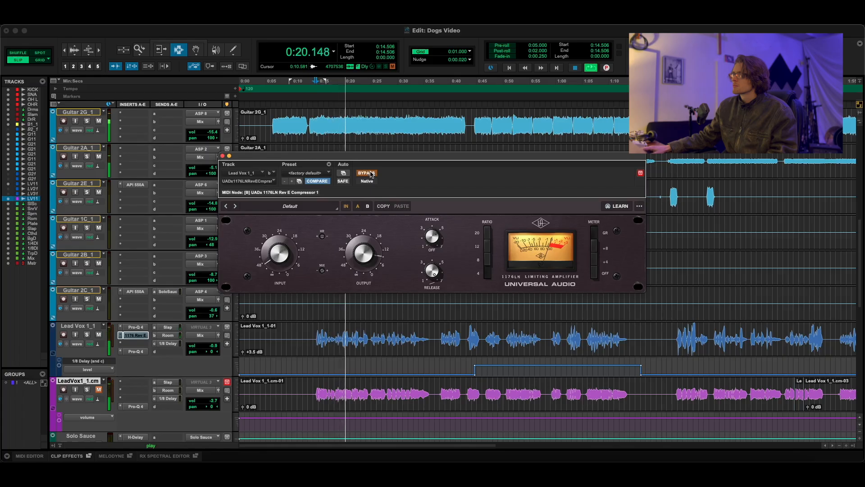
click(371, 174)
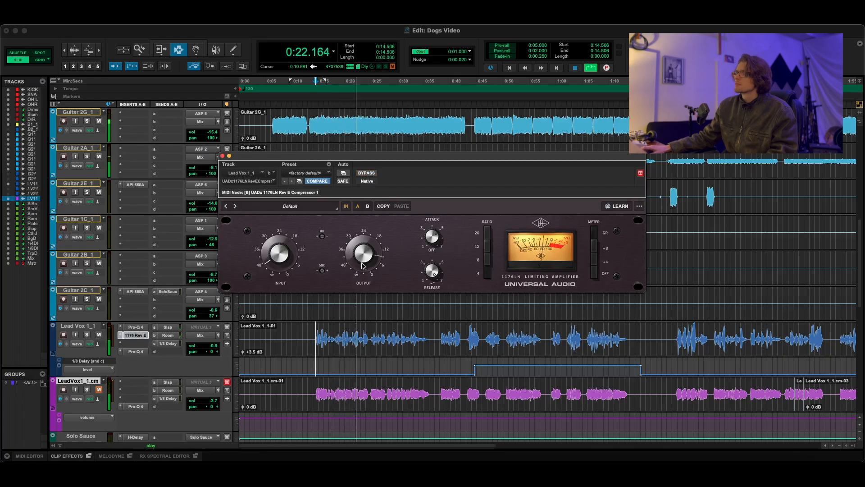
key(space)
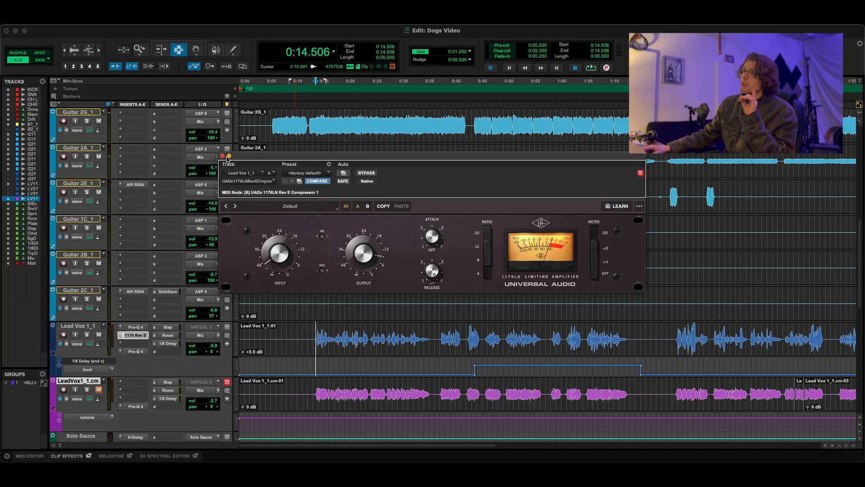
click(223, 156)
Insert a second UADx 1176LN Rev E Compressor directly after the first one on the Lead Vox 1_1 track
click(140, 347)
mouse_move(141, 347)
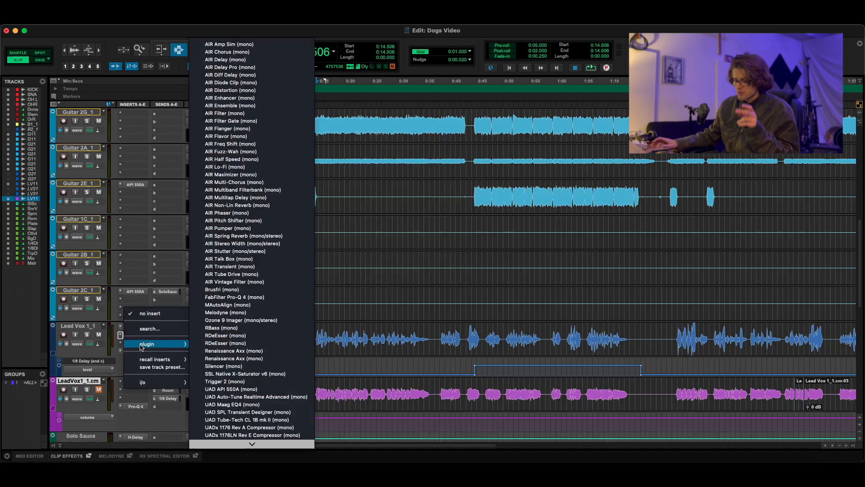
text(117)
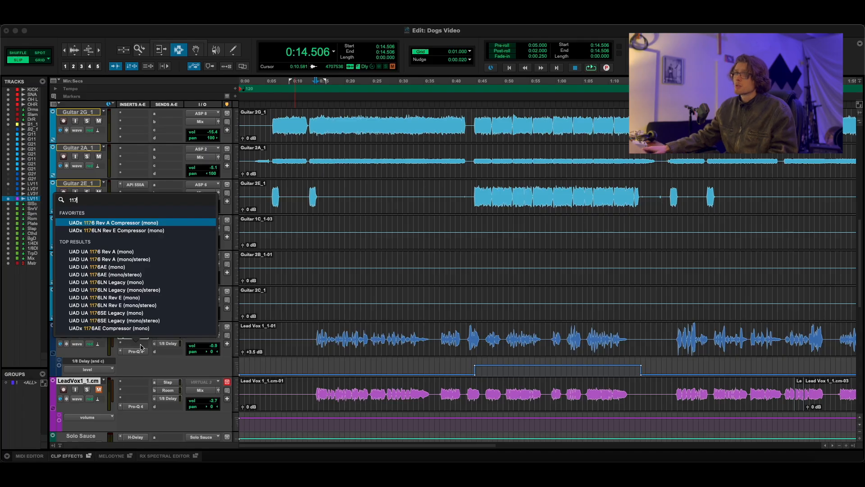
click(132, 230)
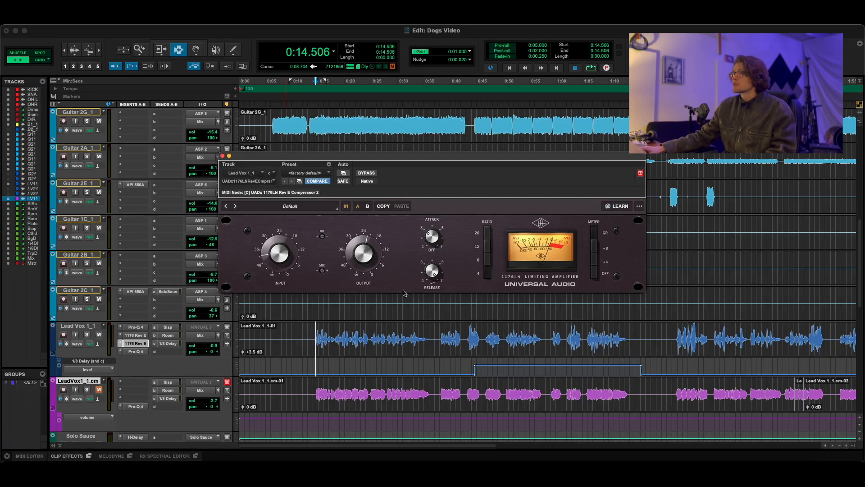
Solo the Lead Vox 1_1 track and raise the second compressor's input slightly during playback
click(87, 335)
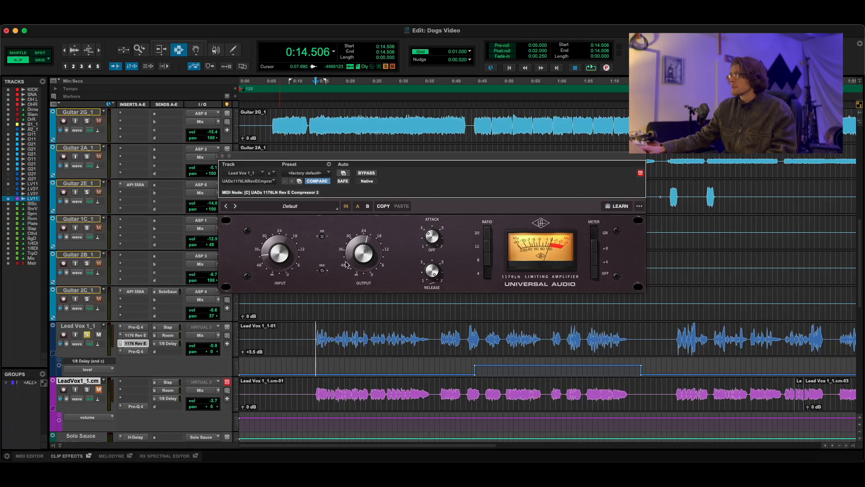
key(space)
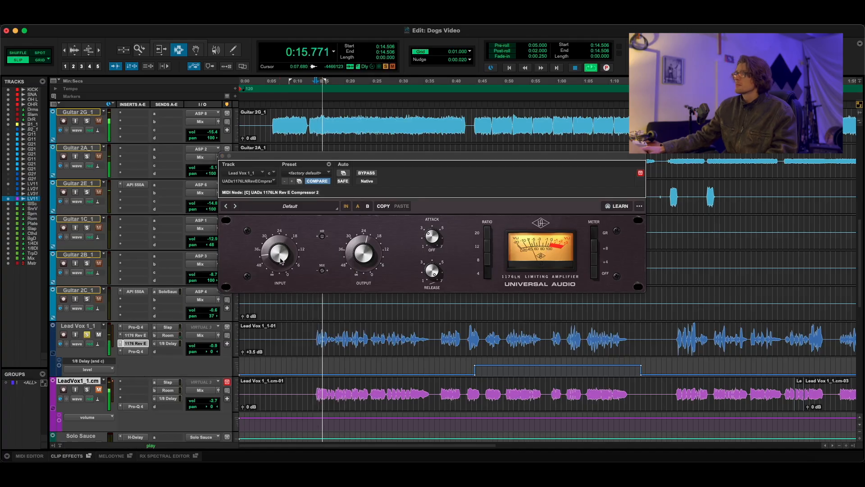
click(280, 259)
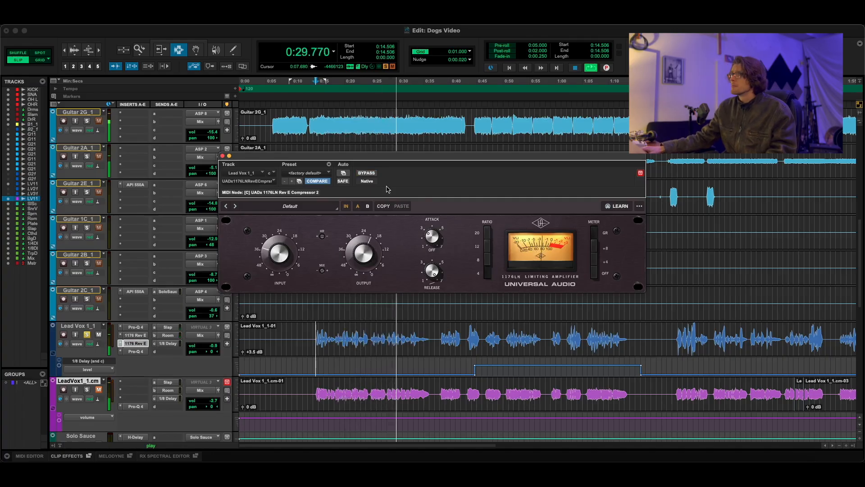
Compare the soloed lead vocal with the second compressor bypassed and active, and replay the vocal's opening
click(372, 174)
click(372, 175)
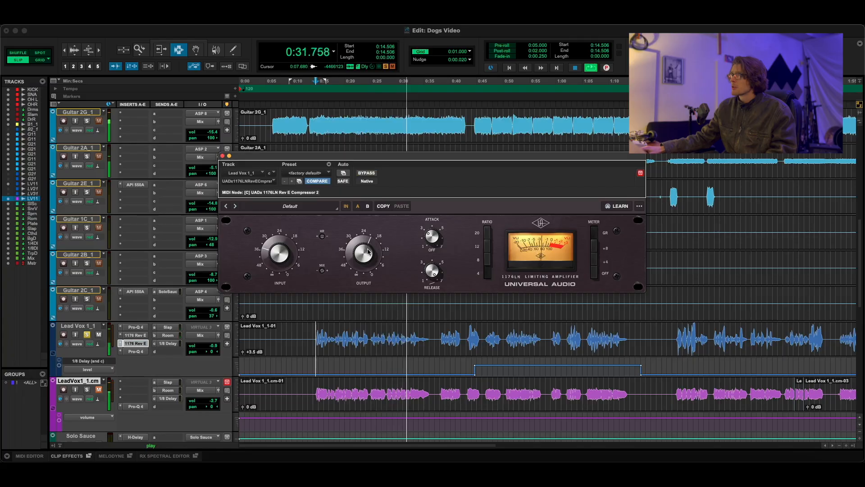
click(367, 174)
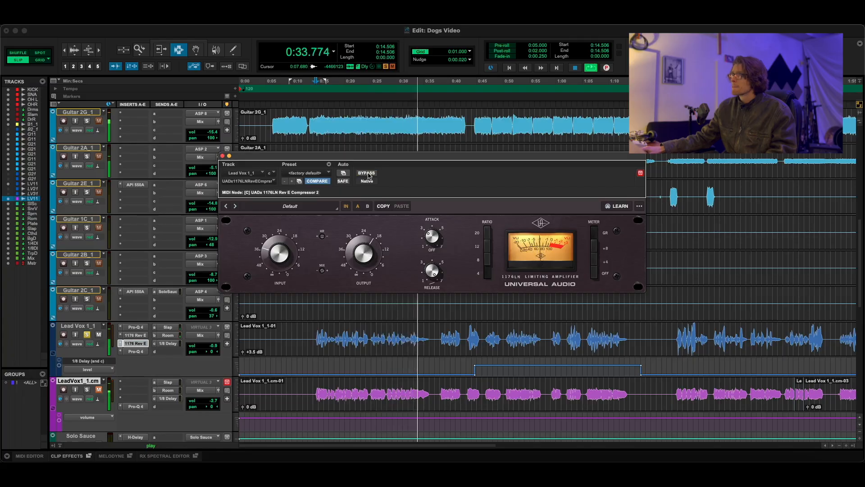
click(367, 174)
key(space)
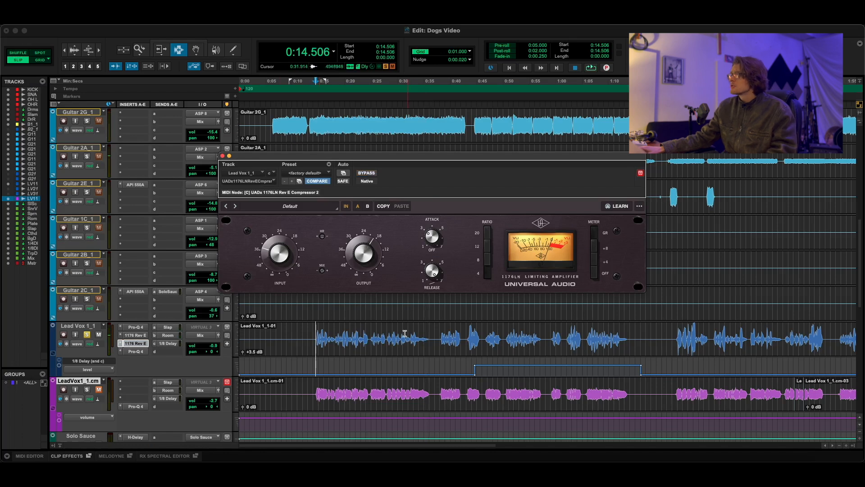
key(space)
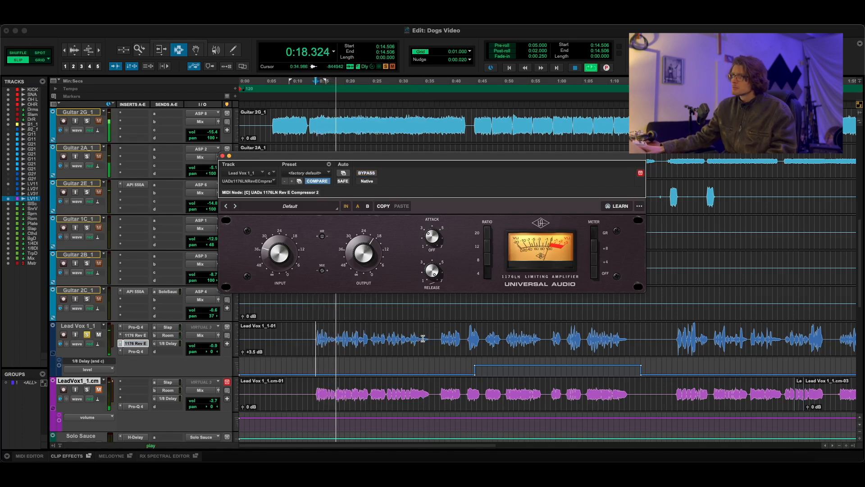
key(space)
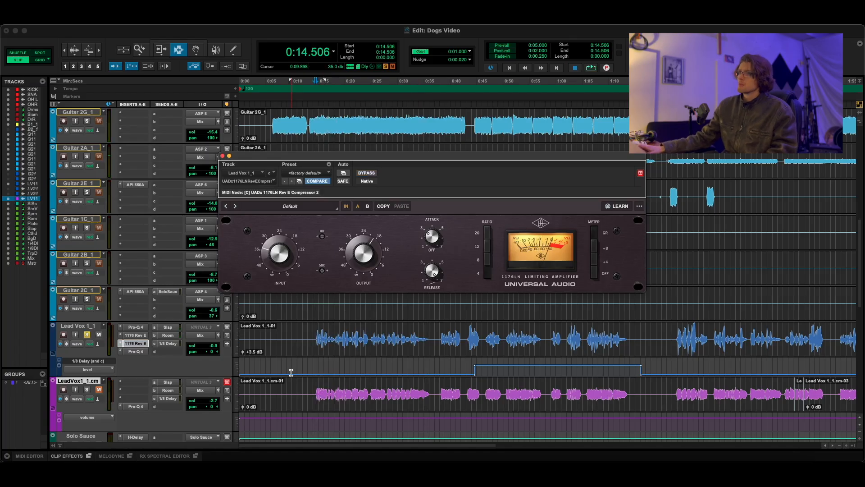
Move the compressor window clear of the vocal track, unsolo Lead Vox 1_1 and play it within the full mix
drag(427, 162, 448, 149)
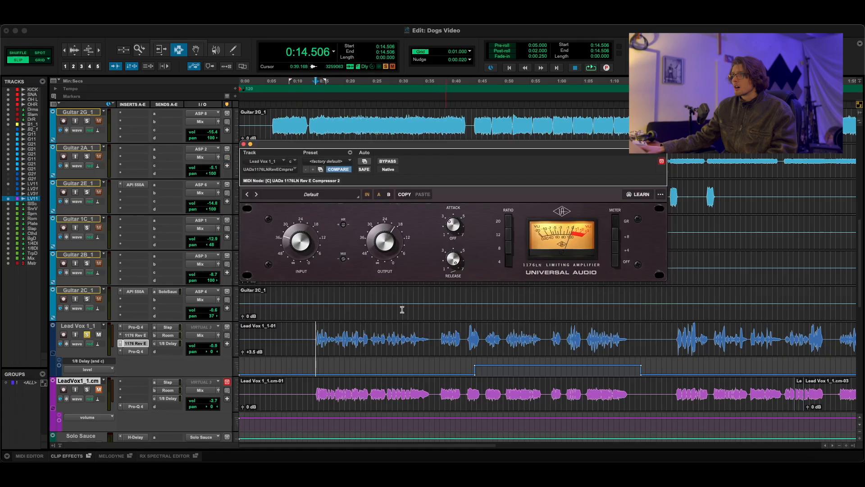
click(87, 335)
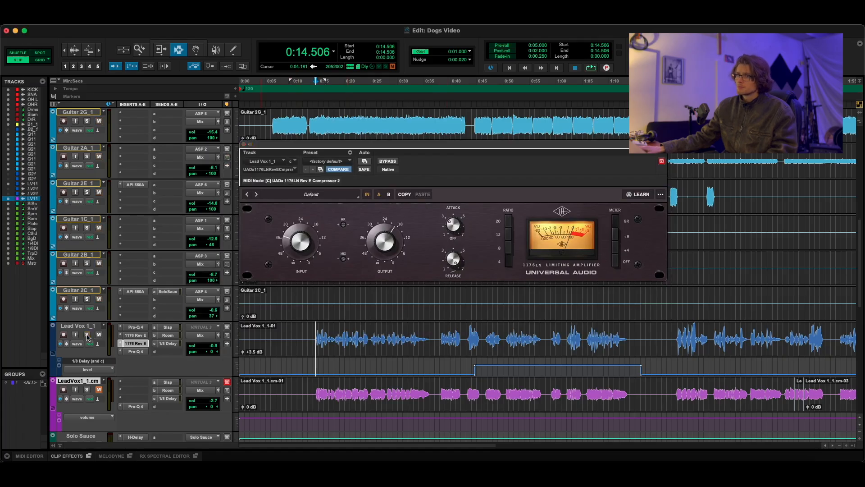
key(space)
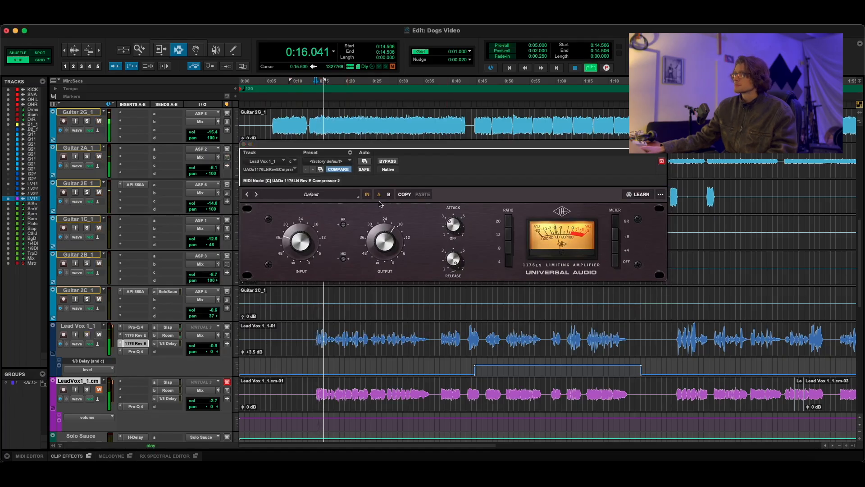
Raise the Lead Vox 1_1 track's volume to +1.6 dB during playback and close its fader window
click(86, 326)
key(space)
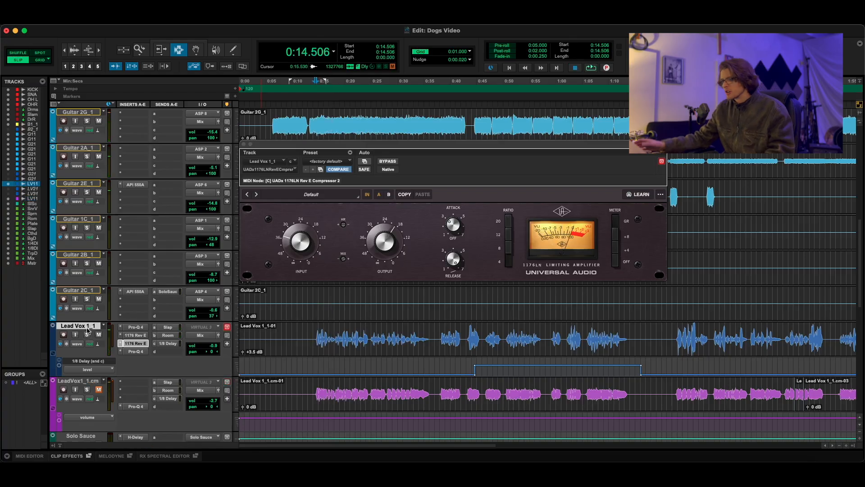
click(225, 336)
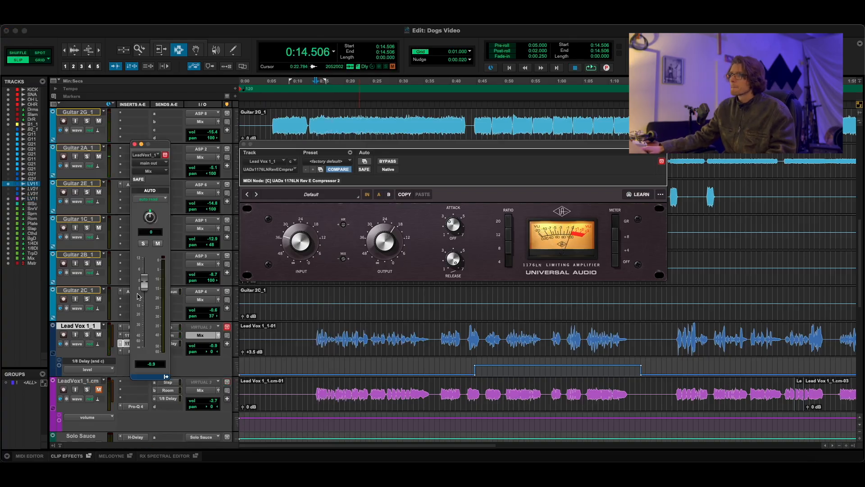
key(space)
drag(147, 288, 145, 282)
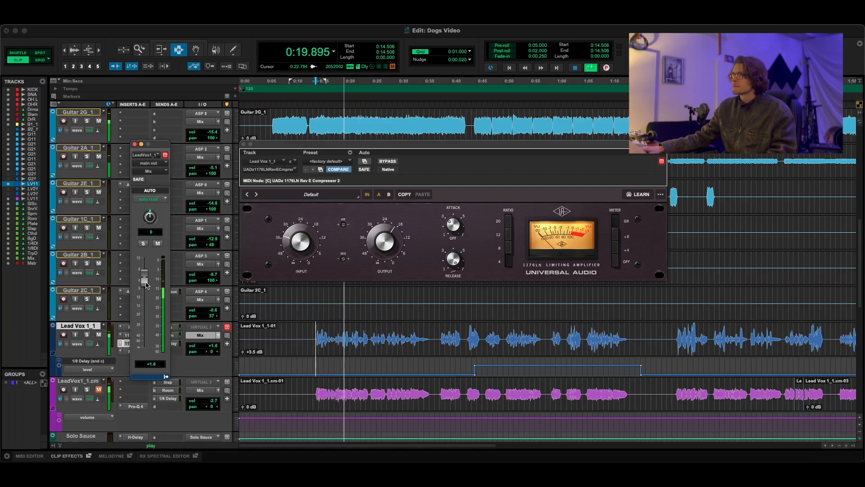
click(134, 144)
key(space)
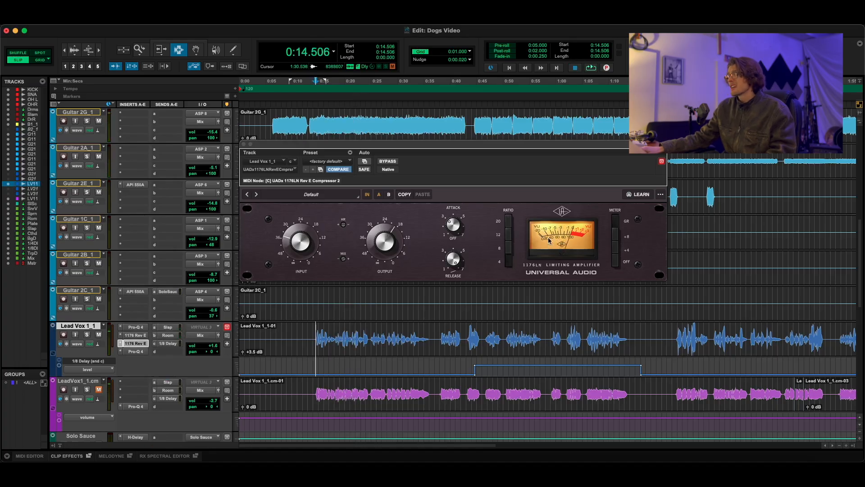
Play the full mix from the lead vocal's opening and compare the second 1176LN compressor bypassed and active
click(314, 343)
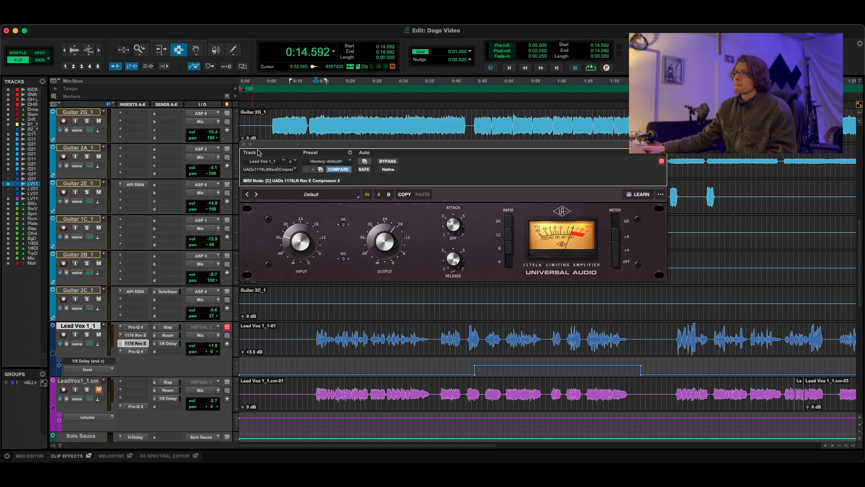
key(space)
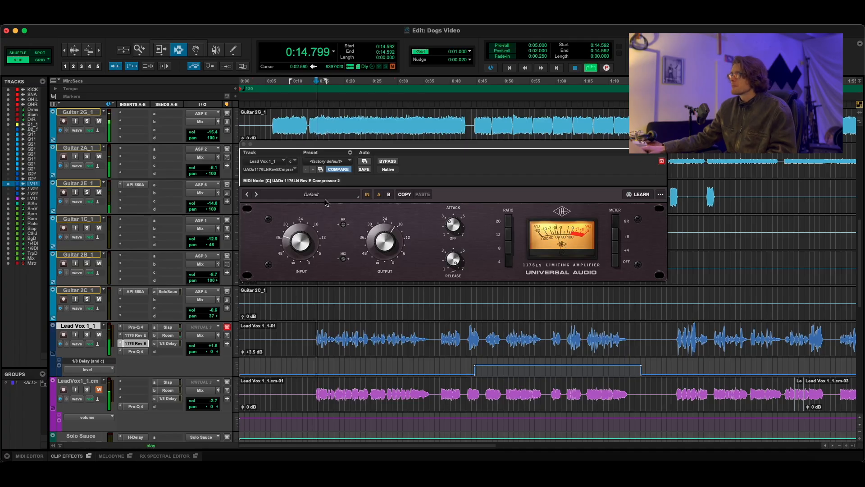
click(387, 161)
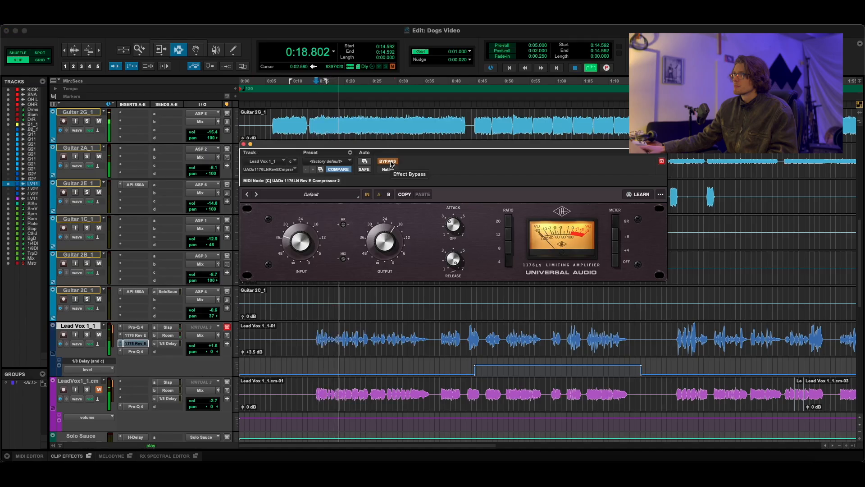
click(391, 163)
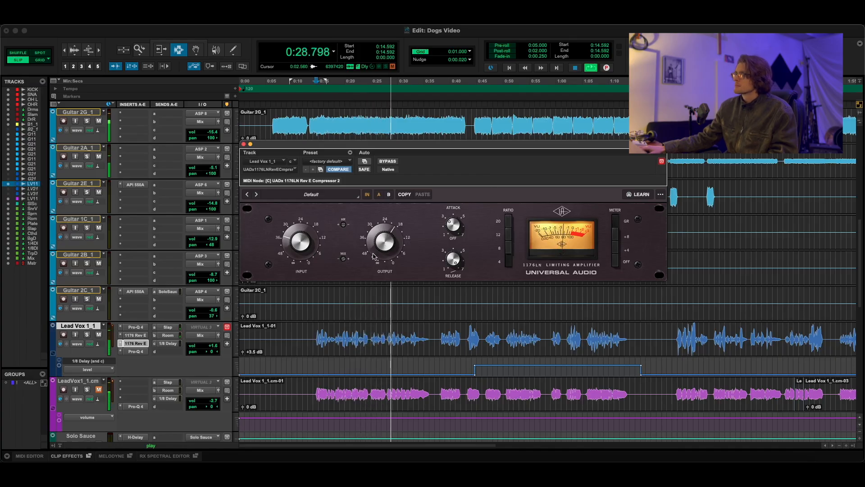
click(391, 162)
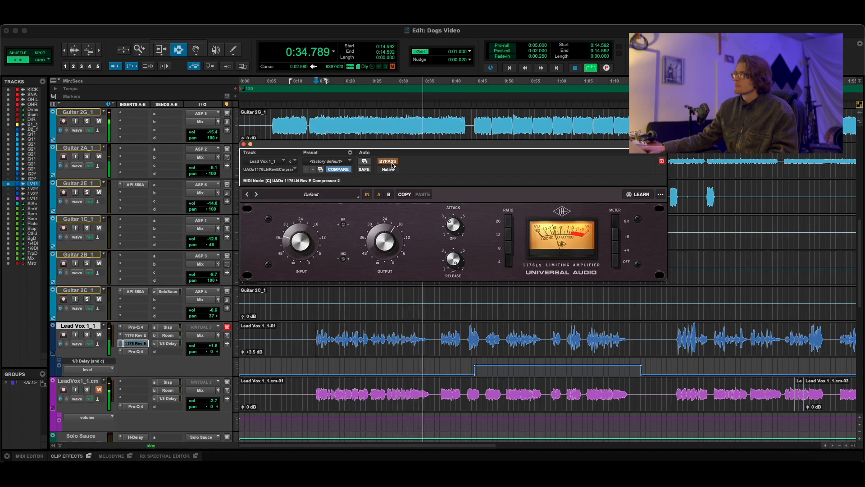
click(391, 161)
key(space)
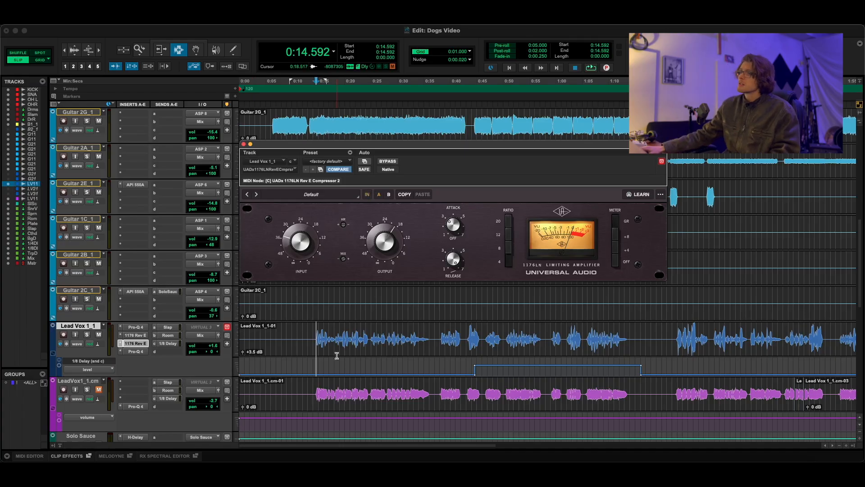
Select the opening phrases of the LeadVox1_1.cm clip, from about 0:13.3 to 0:40.0
drag(312, 386, 638, 388)
drag(638, 390, 508, 388)
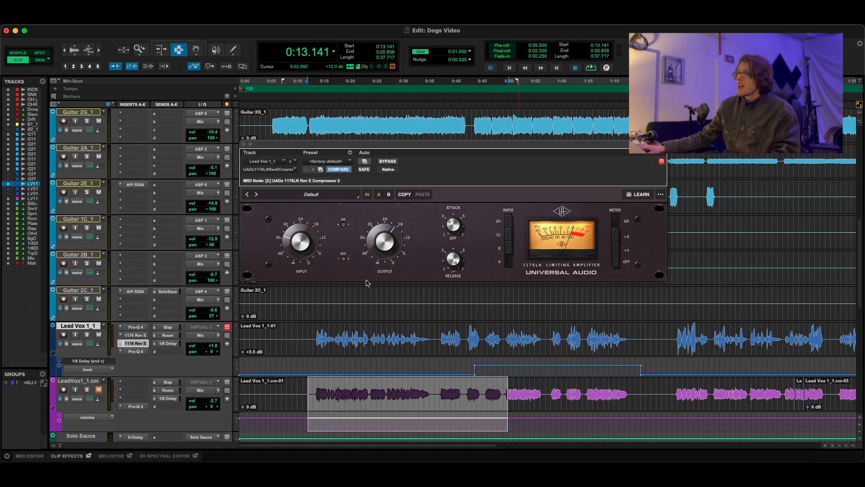
drag(297, 401, 522, 391)
drag(310, 394, 450, 396)
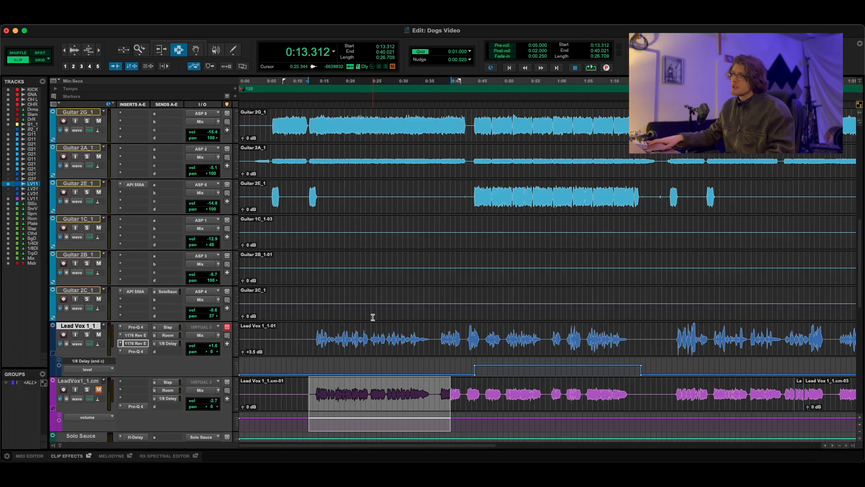
Play the vocal from 0:17.493 with the second 1176 insert bypassed, and from 0:14.933 with it active
right_click(137, 344)
click(143, 347)
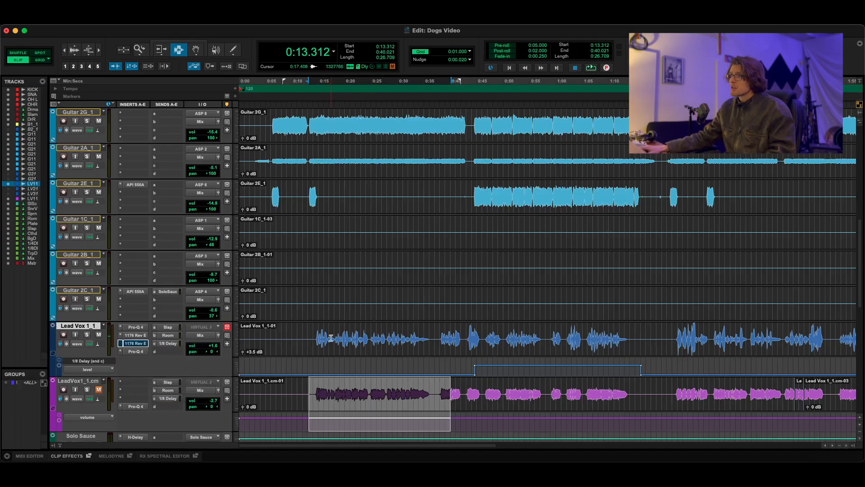
click(332, 339)
key(space)
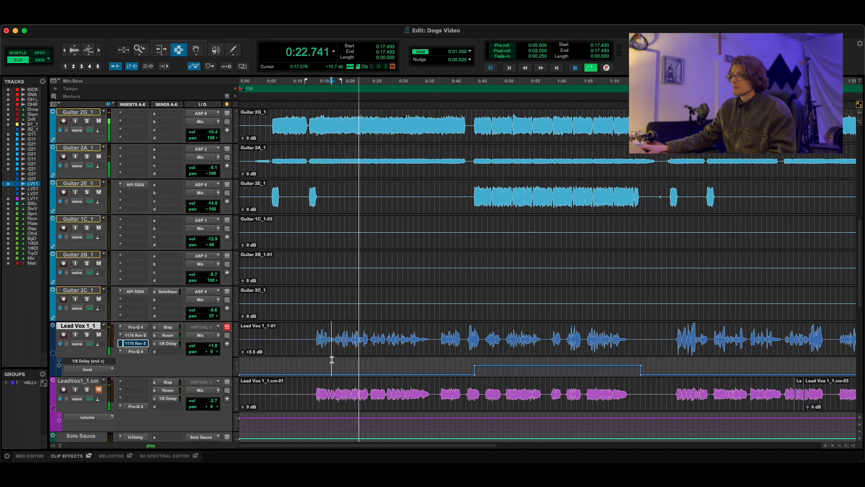
key(space)
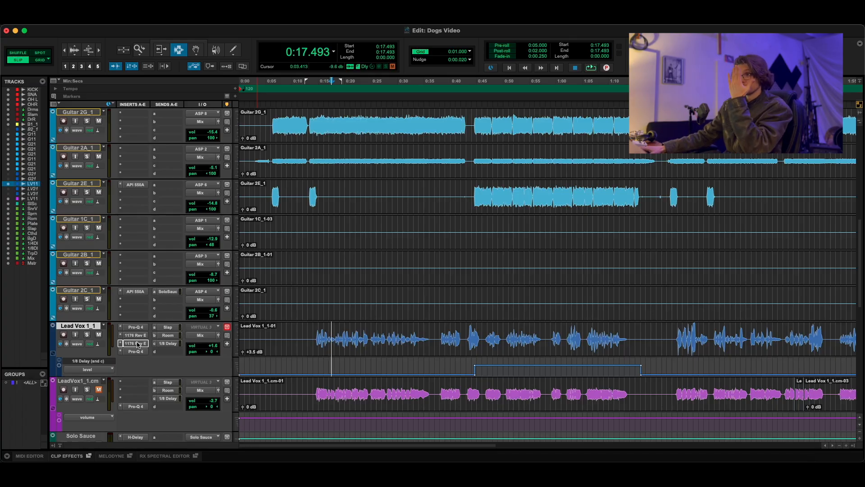
click(317, 336)
key(space)
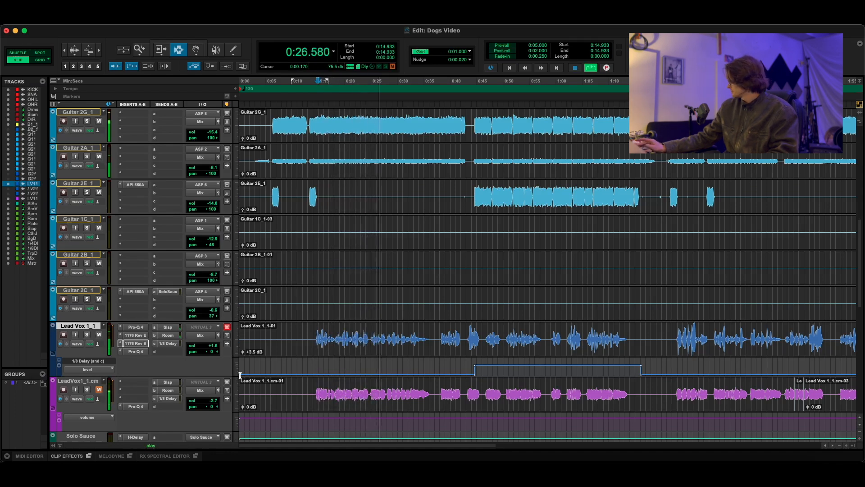
key(space)
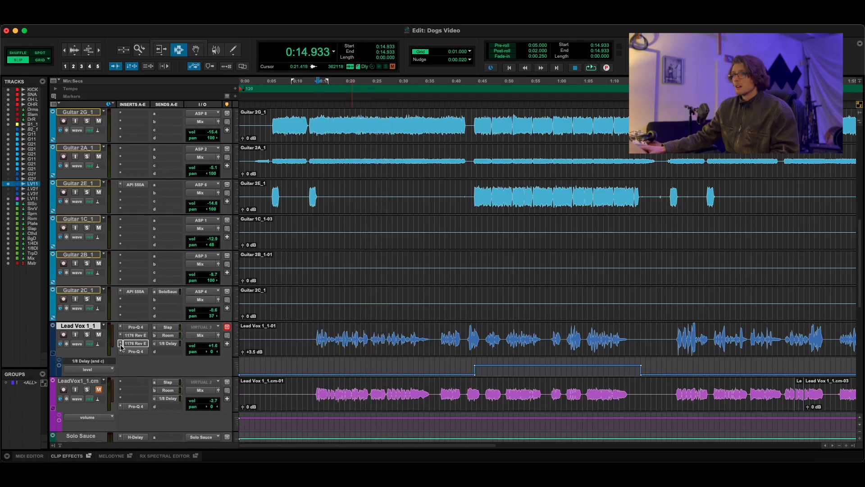
Replace the second 1176 insert on Lead Vox 1_1 with the UADx LA-2A Silver Compressor
click(141, 346)
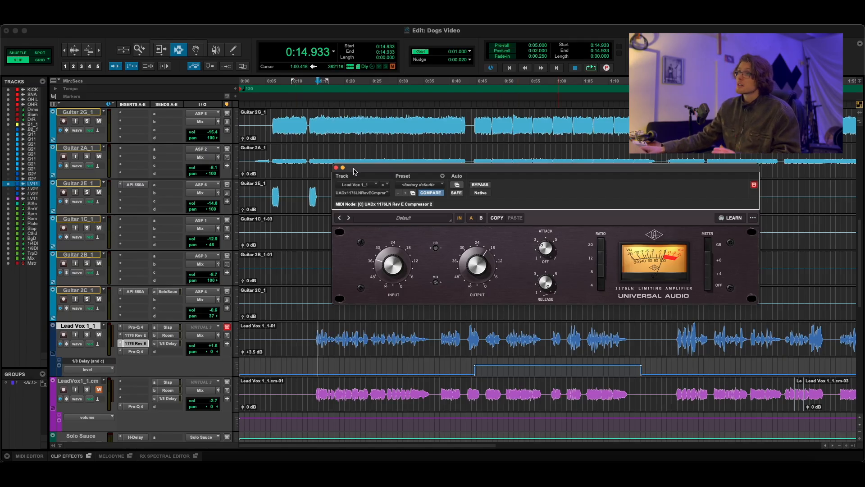
click(336, 167)
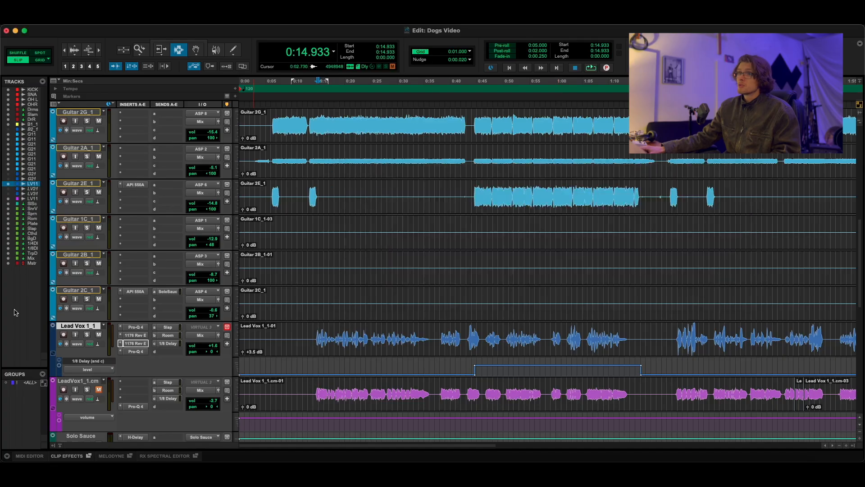
click(120, 344)
click(139, 317)
click(138, 346)
key(Escape)
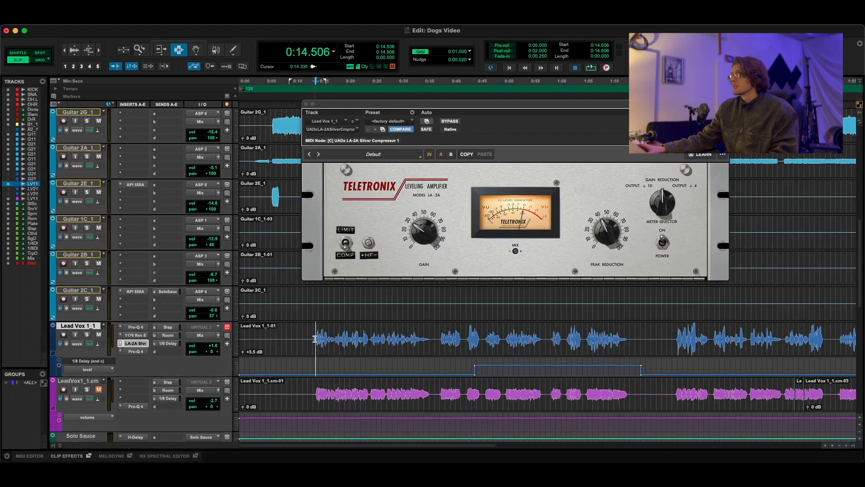
Play the mix from the vocal's opening and compare the LA-2A Silver compressor bypassed and active
key(space)
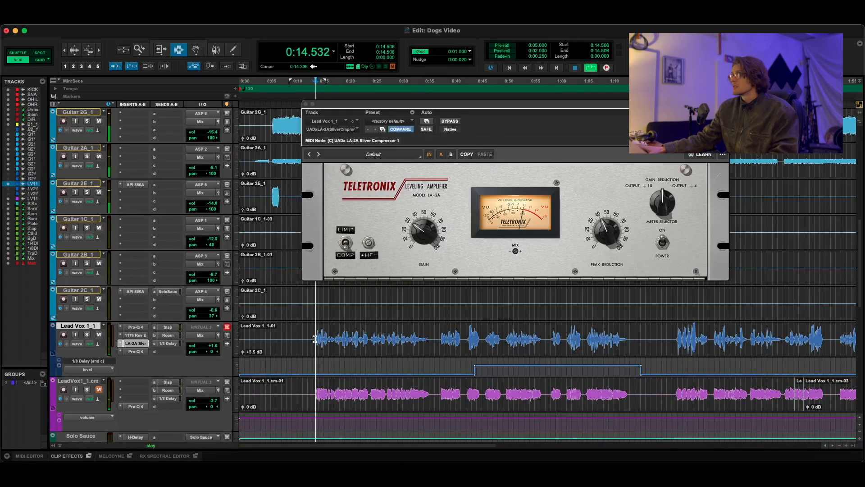
click(450, 121)
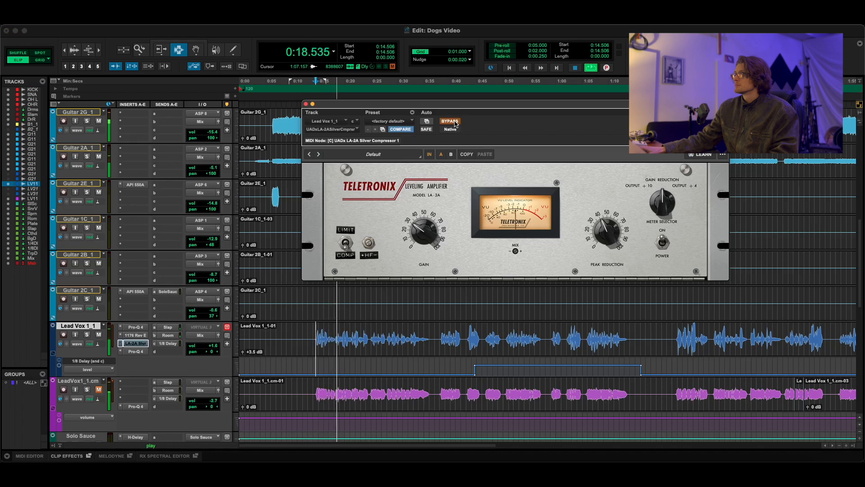
click(451, 121)
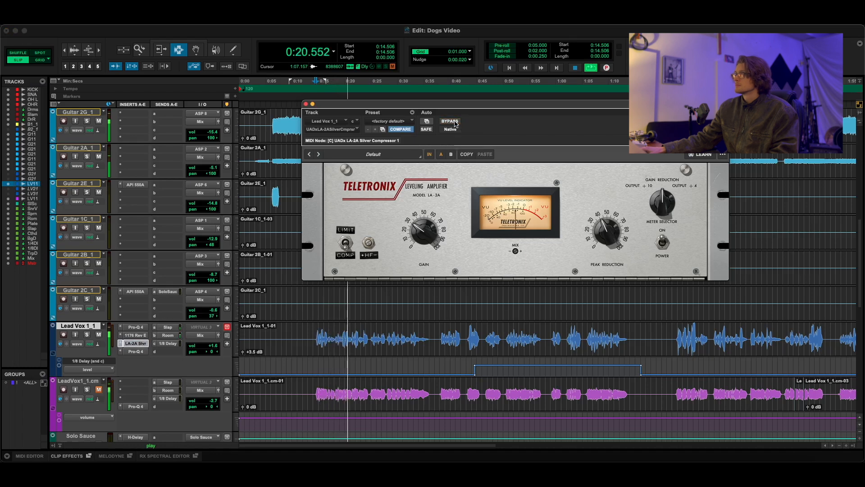
key(space)
Replay the vocal phrase from 0:18.346 repeatedly, comparing the LA-2A active and bypassed, and close its window
click(339, 340)
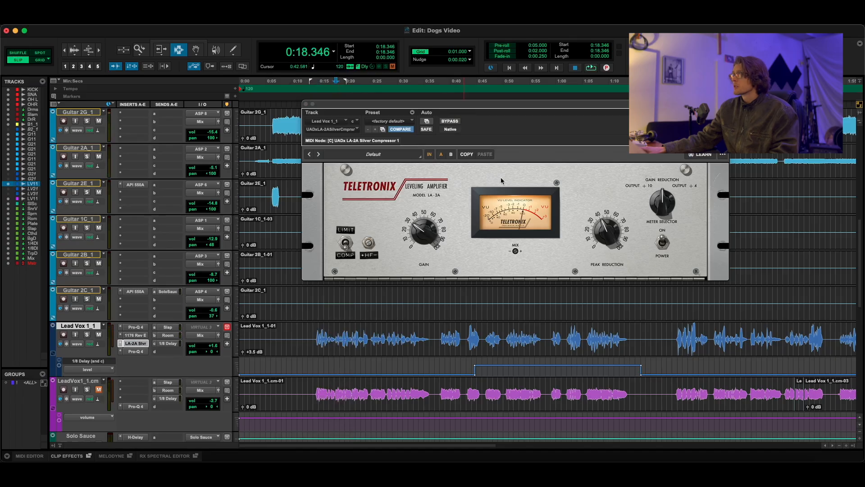
key(space)
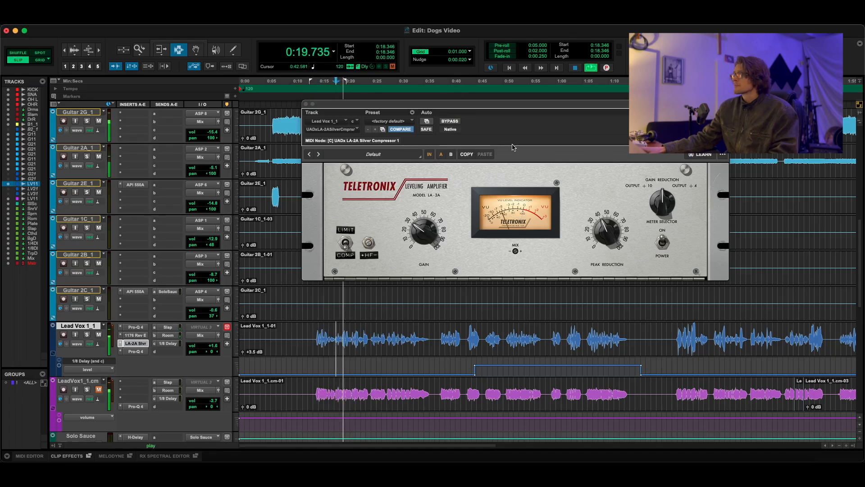
click(450, 121)
key(space)
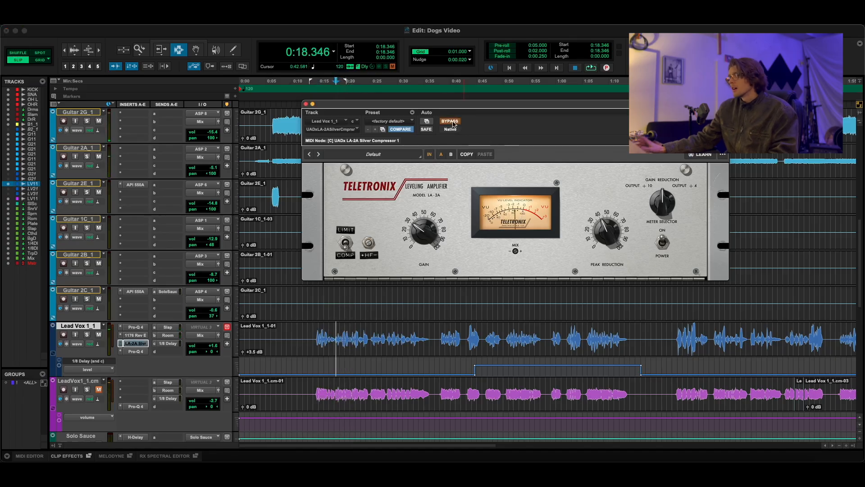
key(space)
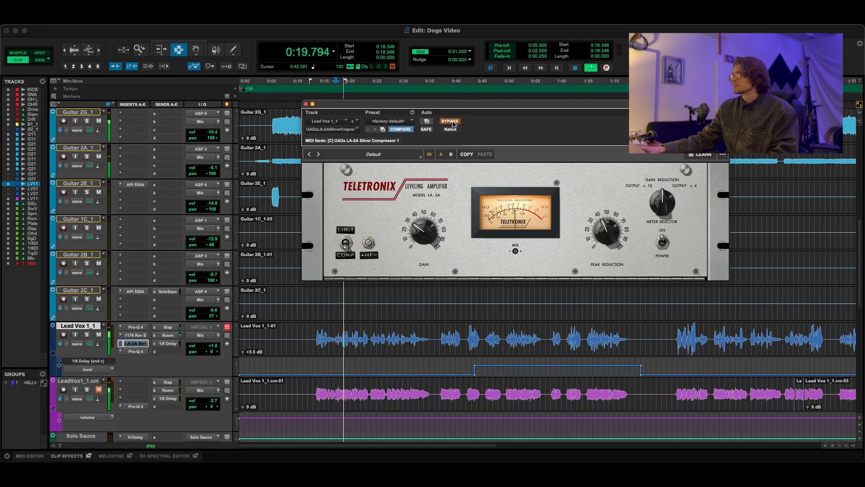
key(space)
click(450, 121)
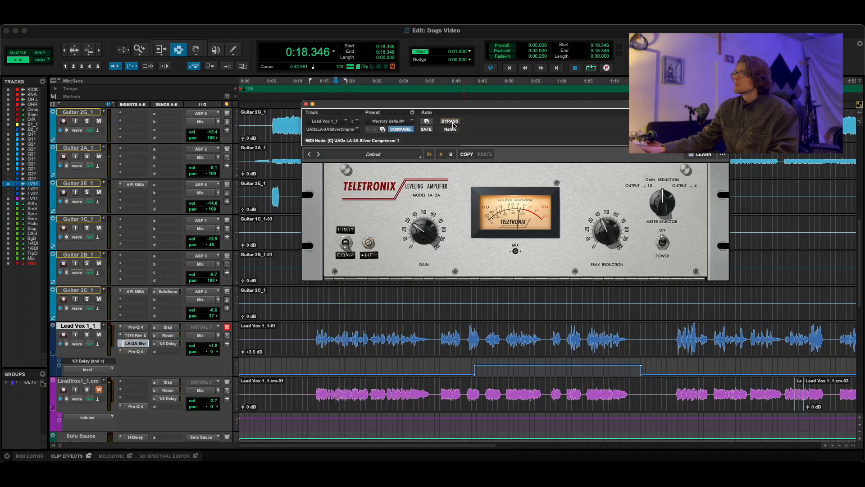
key(space)
key(space)
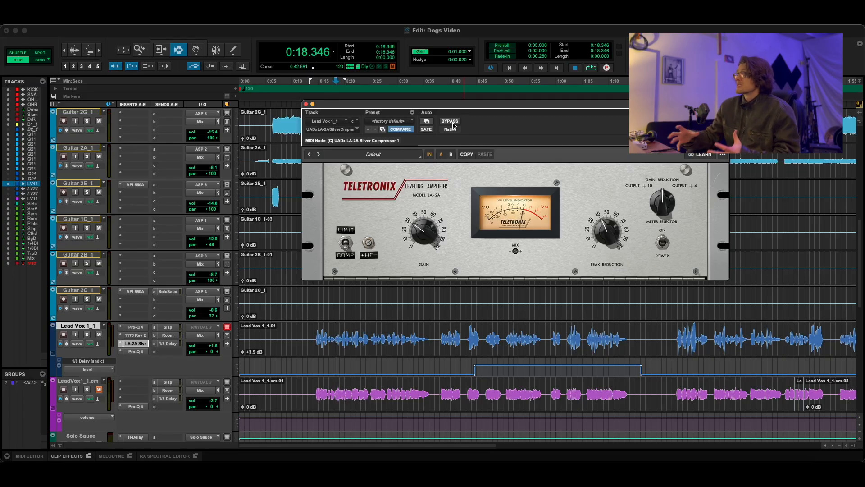
key(space)
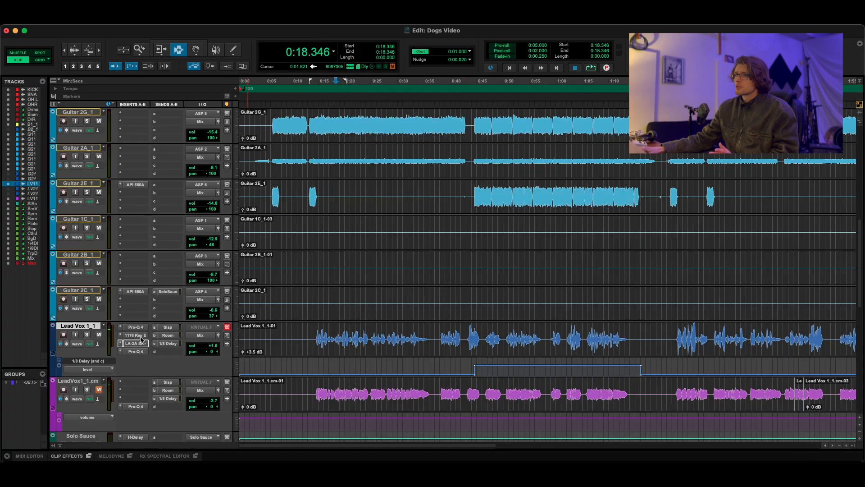
Replace the LA-2A insert on Lead Vox 1_1 with the UAD Tube-Tech CL 1B mk II (mono) compressor
click(120, 344)
click(156, 313)
click(138, 346)
mouse_move(138, 346)
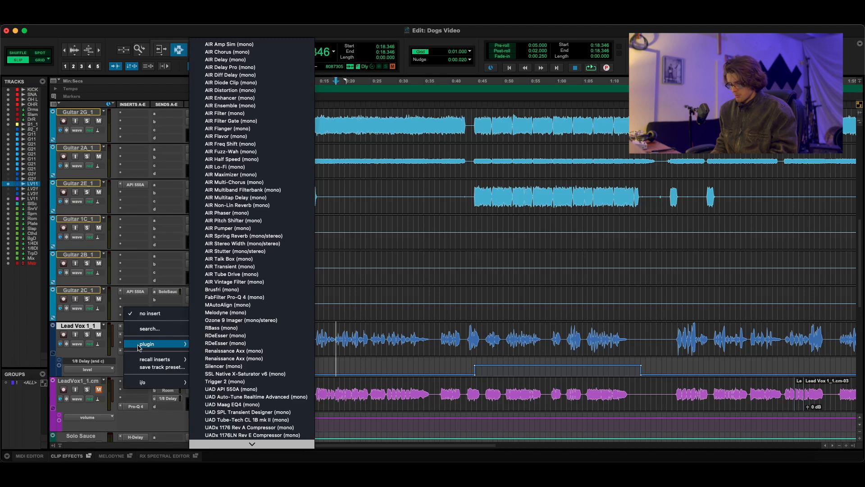
click(247, 420)
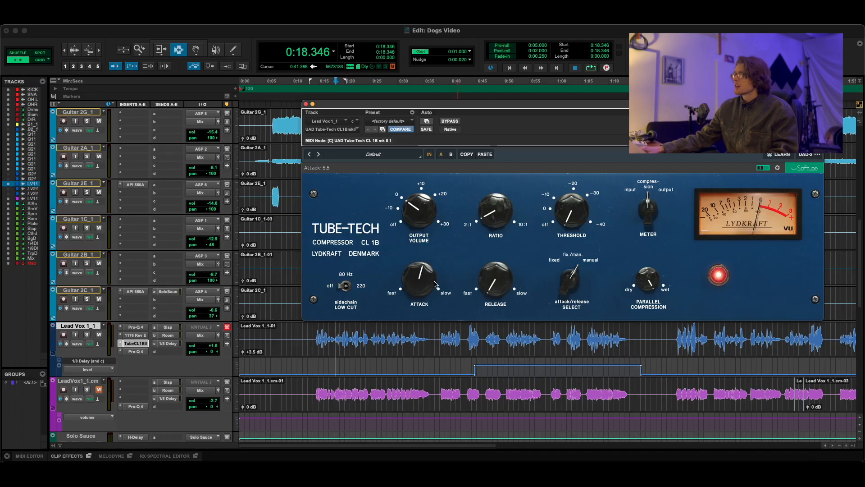
During playback from the vocal's opening, set the Tube-Tech's threshold to -20.0 dB and output volume to 3.2 dB, and make its attack slightly faster
click(316, 336)
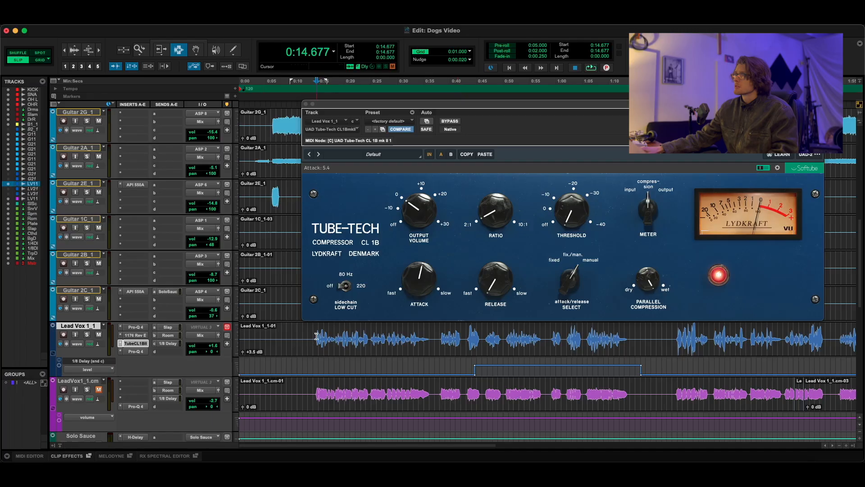
key(space)
mouse_move(576, 225)
mouse_down()
mouse_move(594, 186)
mouse_move(573, 219)
mouse_up()
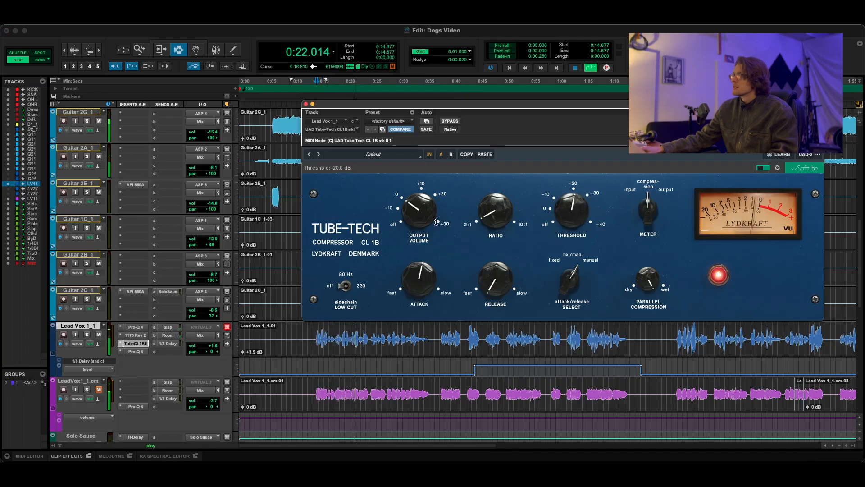
drag(436, 222, 430, 216)
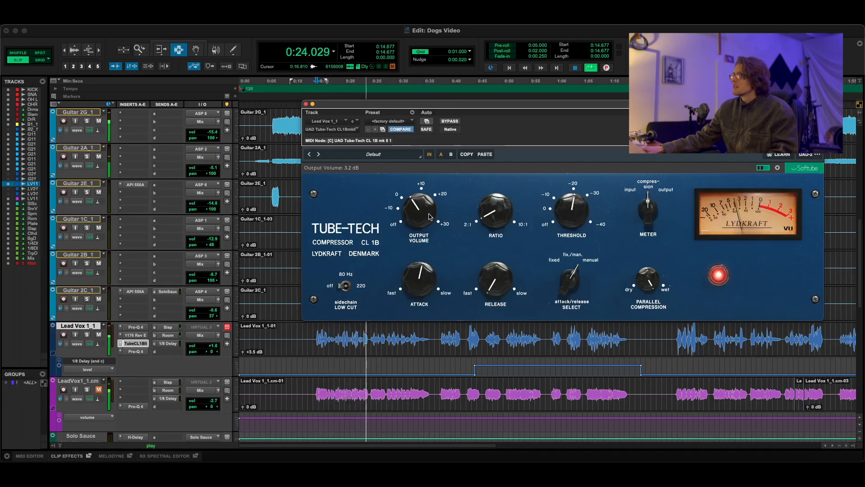
drag(423, 282, 423, 290)
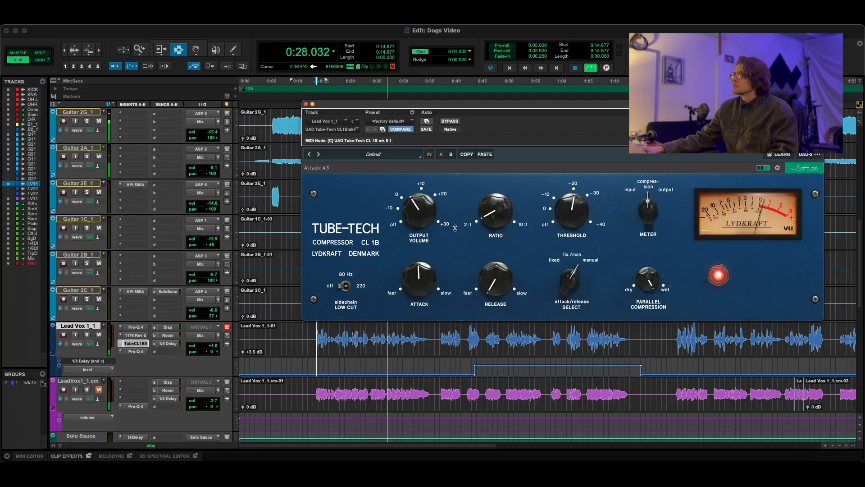
drag(428, 271, 428, 269)
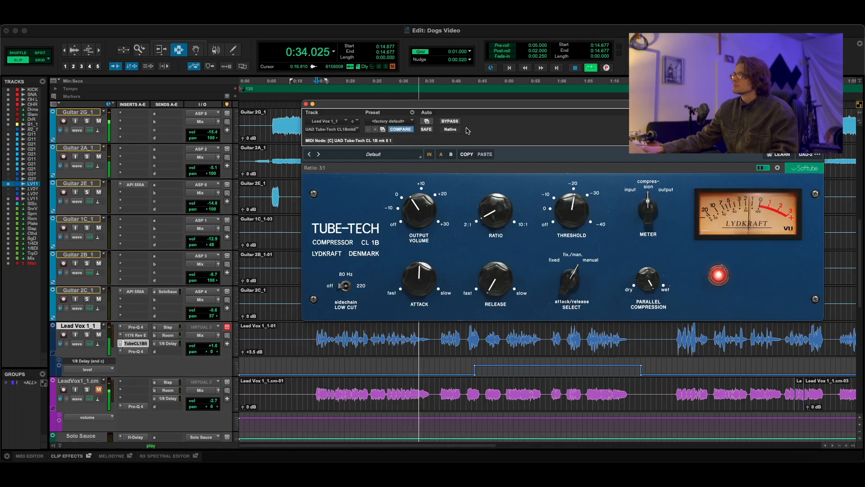
Replay the mix from the vocal's opening, checking the Tube-Tech against bypass, and set its output volume to 4.7 dB
key(space)
click(451, 121)
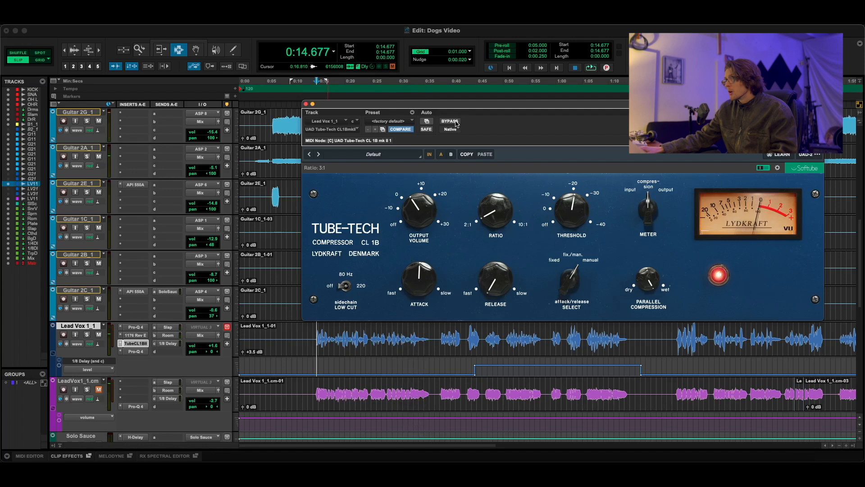
key(space)
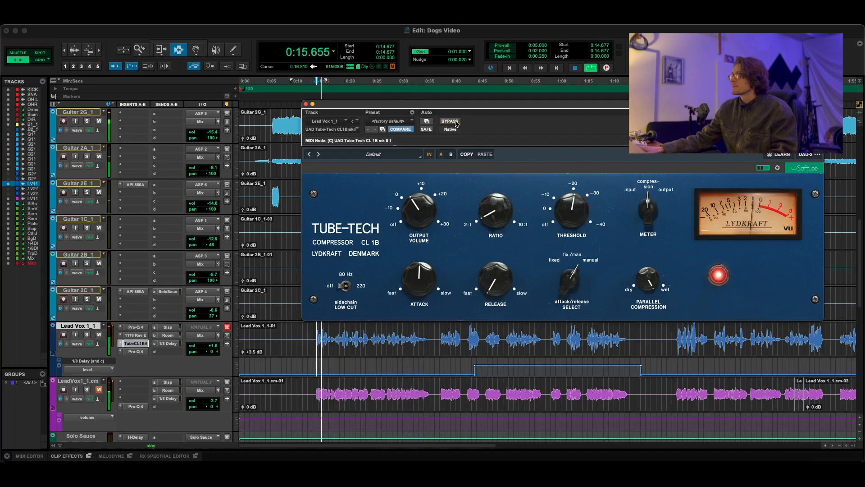
drag(425, 227, 425, 221)
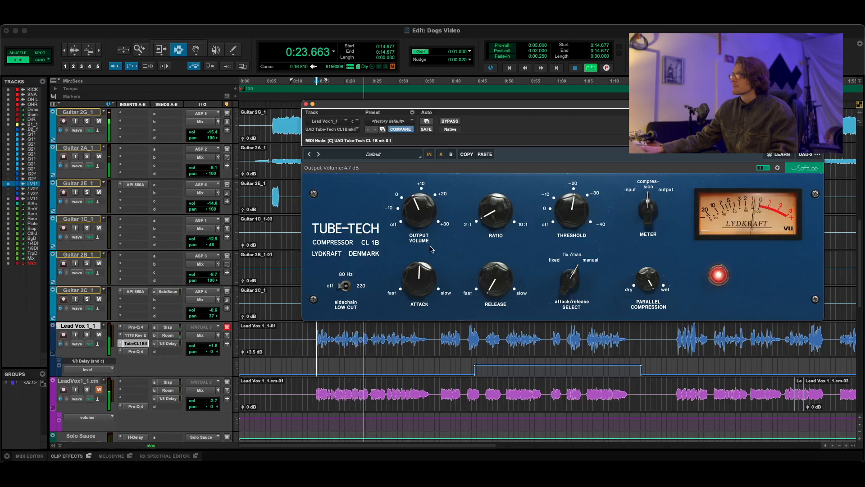
key(space)
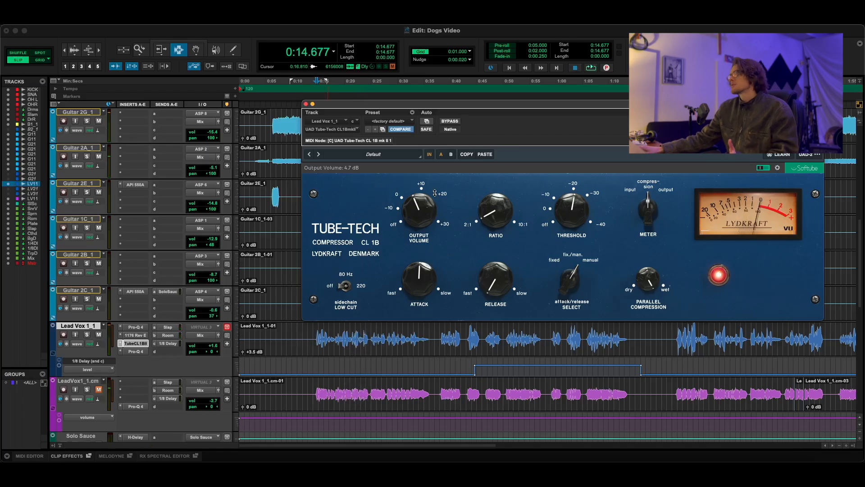
Close the Tube-Tech window and remove the compressor from insert slot c on Lead Vox 1_1, leaving the slot empty
click(306, 104)
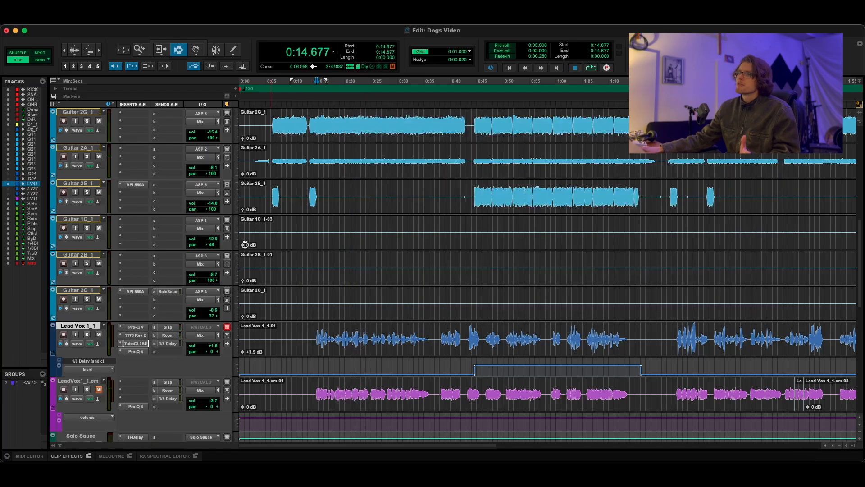
click(121, 347)
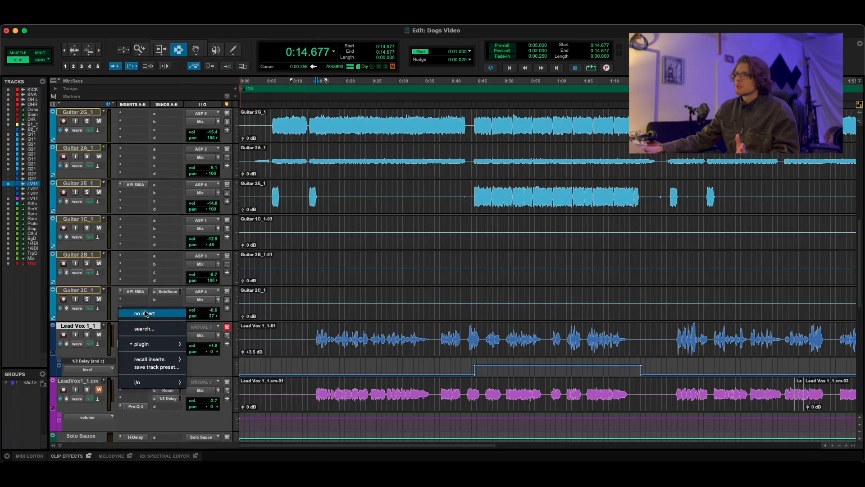
click(145, 313)
click(141, 346)
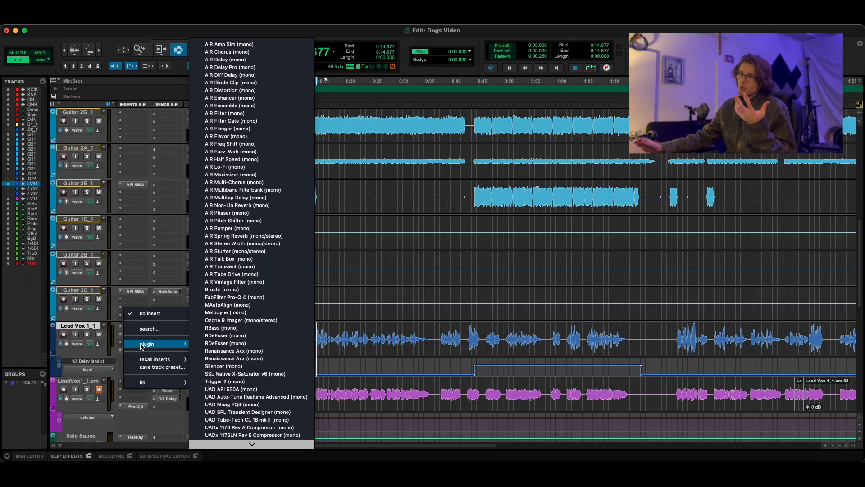
click(95, 352)
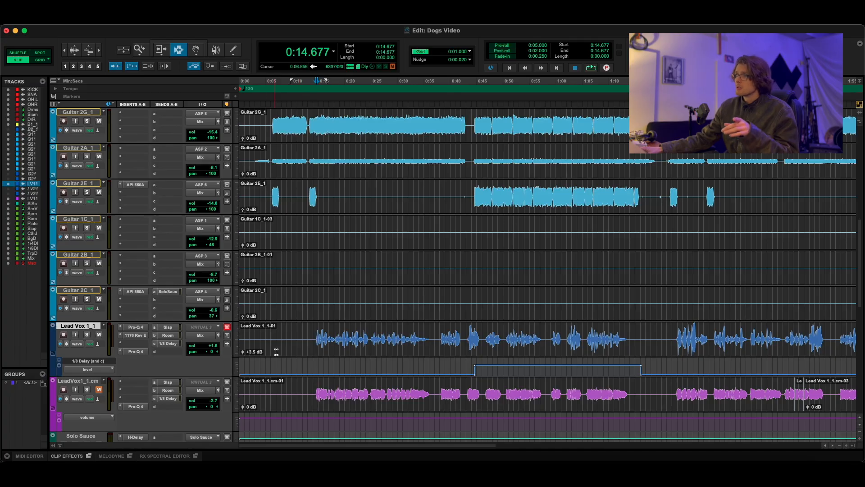
Select the Lead Vox 1_1 audio from 0:13.312 to 1:40.608
mouse_move(312, 341)
mouse_down()
mouse_move(720, 328)
mouse_move(309, 340)
mouse_up()
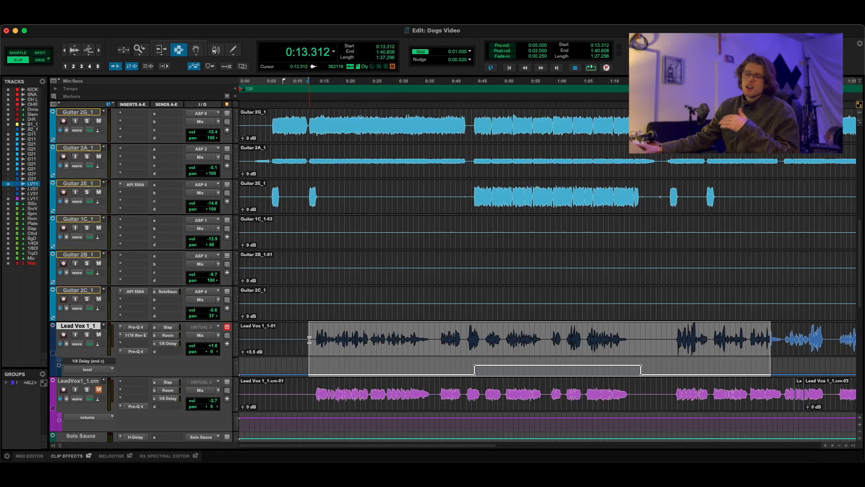